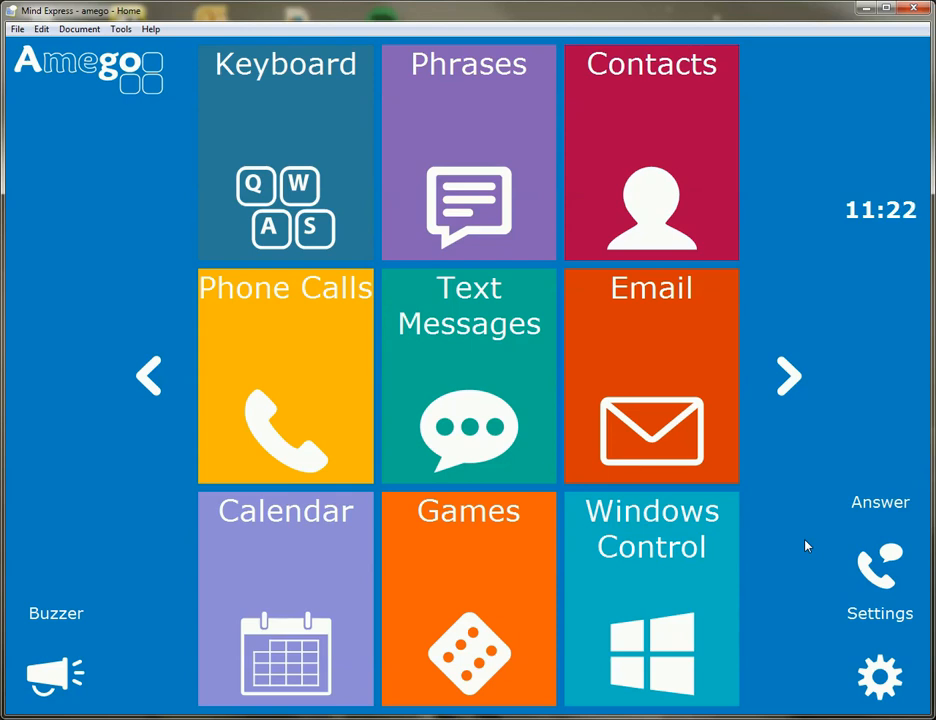
Step: View the Games page and its linked Mastermind game, and return to the home page
click(479, 553)
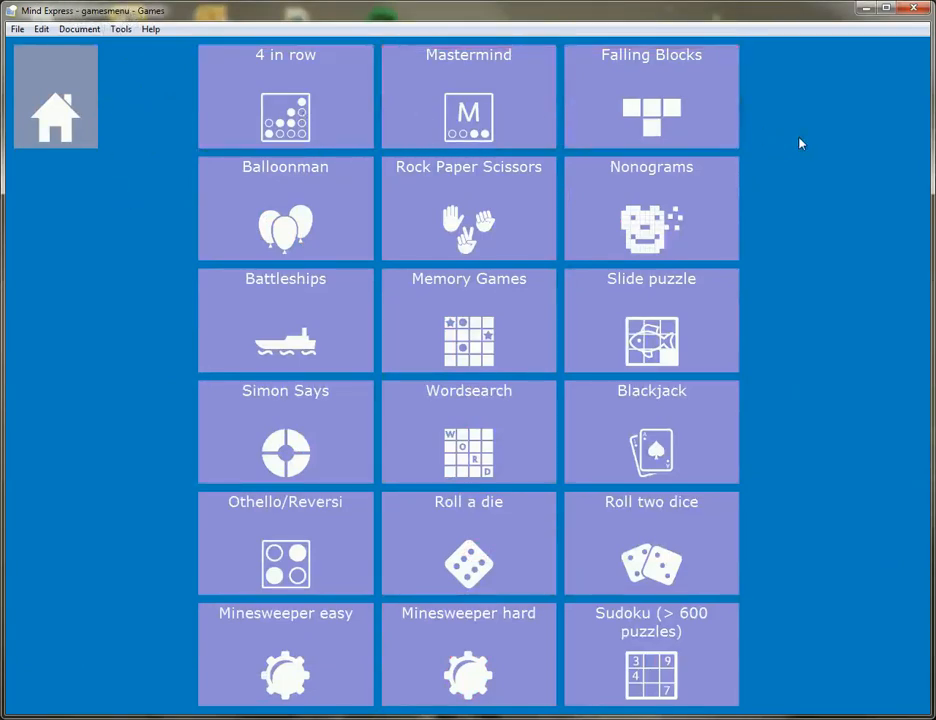
click(510, 89)
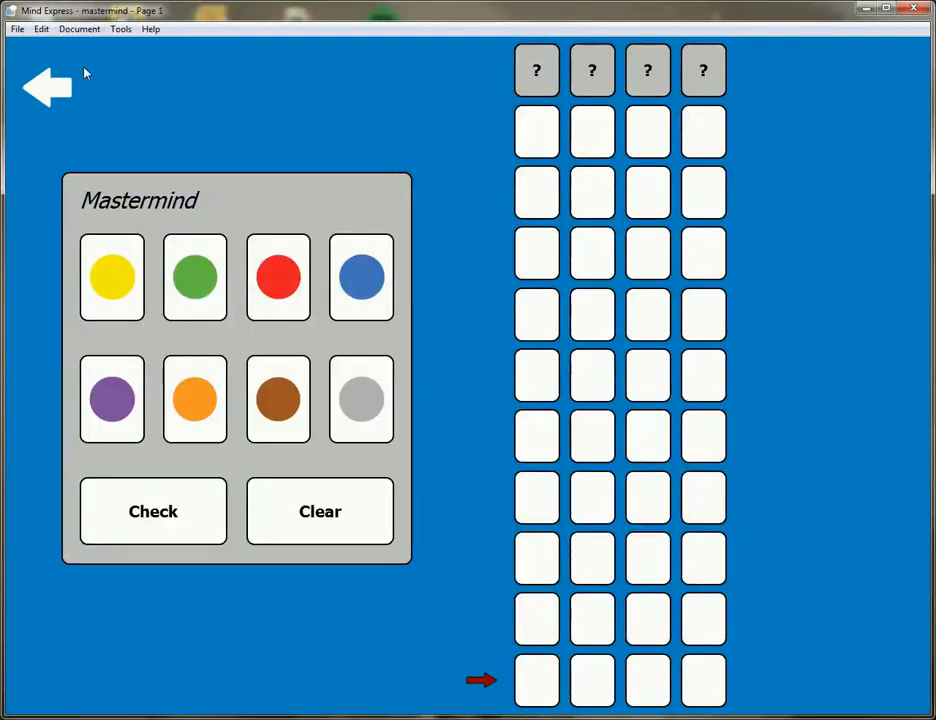
click(58, 82)
click(77, 108)
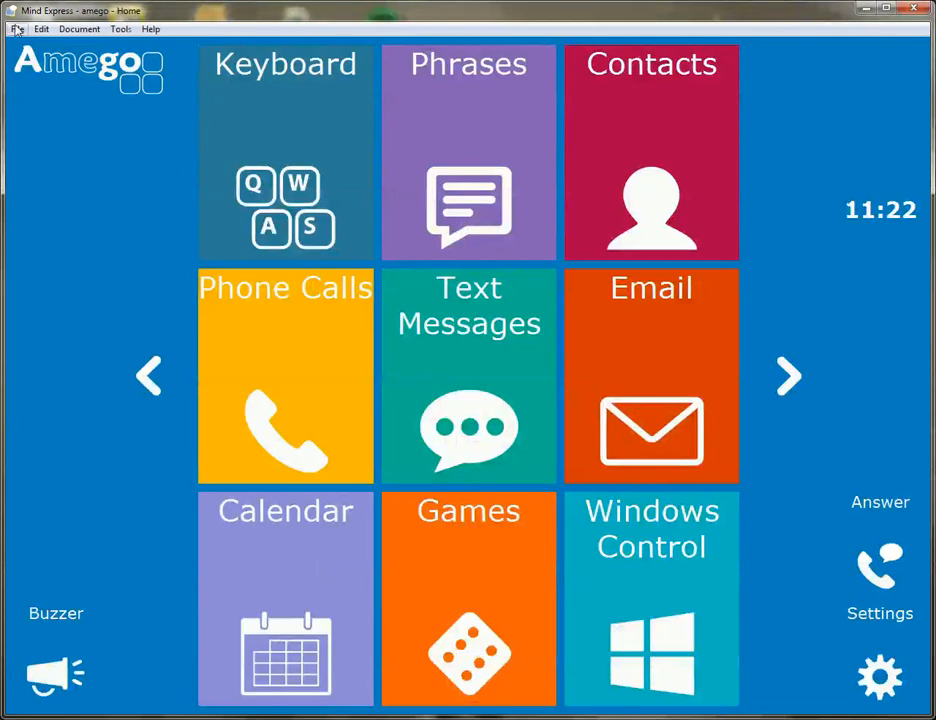
Step: Examine the original Amego folder and its Games subfolder in the media library, and close the library
click(17, 29)
click(77, 165)
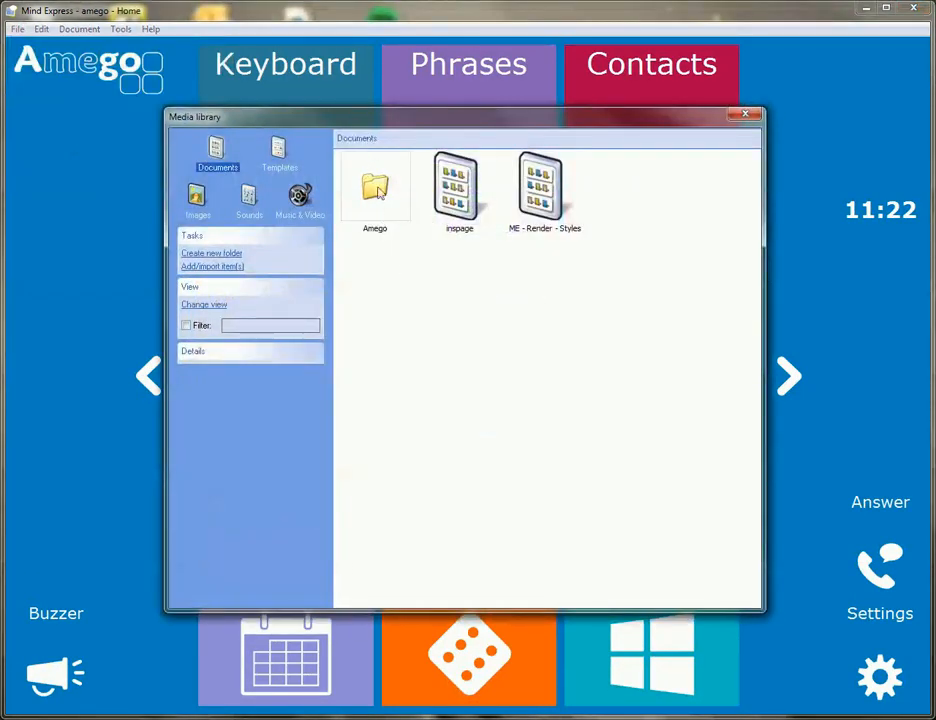
double_click(380, 198)
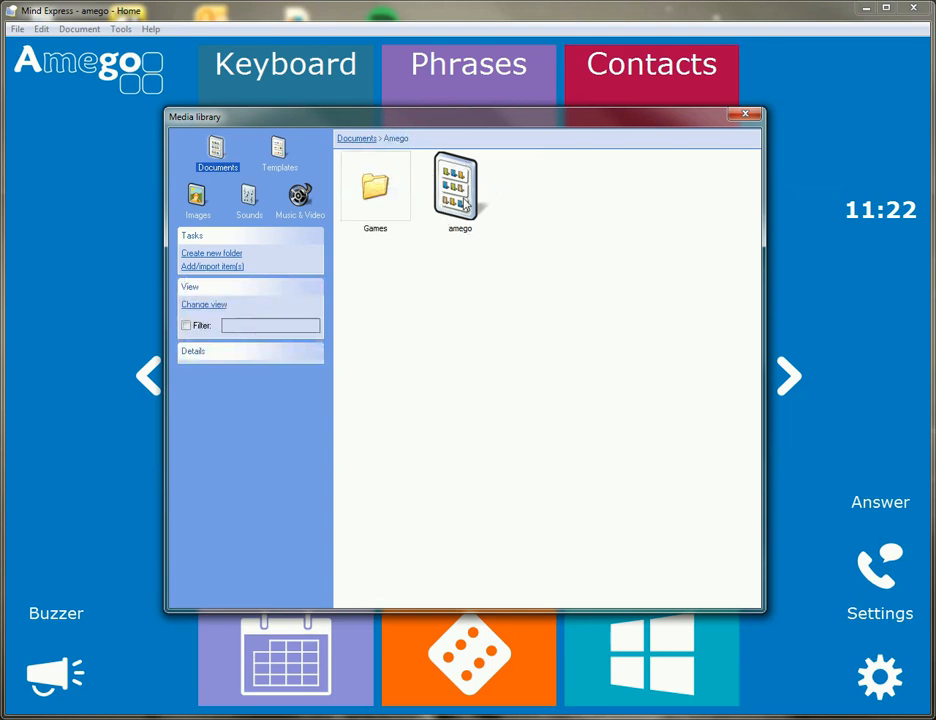
double_click(384, 191)
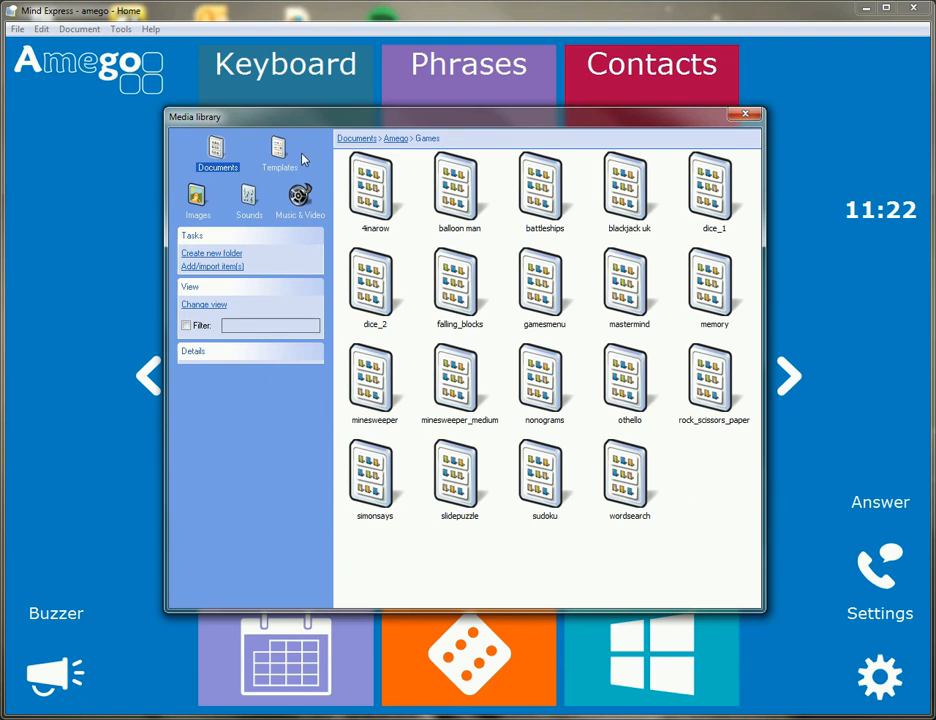
click(745, 114)
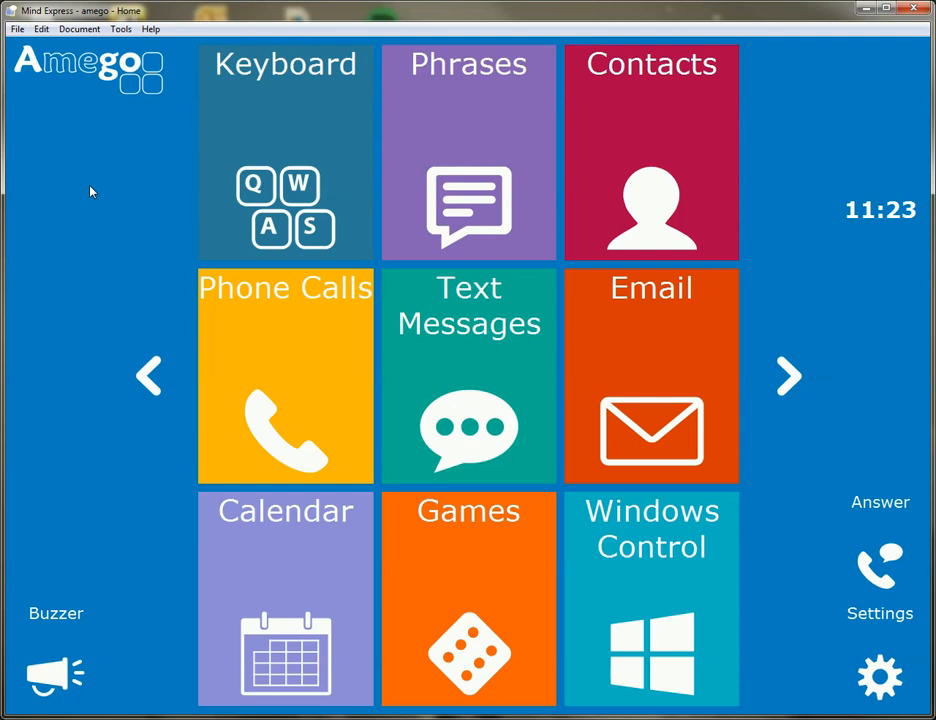
Step: Make a copy of the amego document and its linked documents, using the user's first name as both the folder name and the document-name addition
click(26, 31)
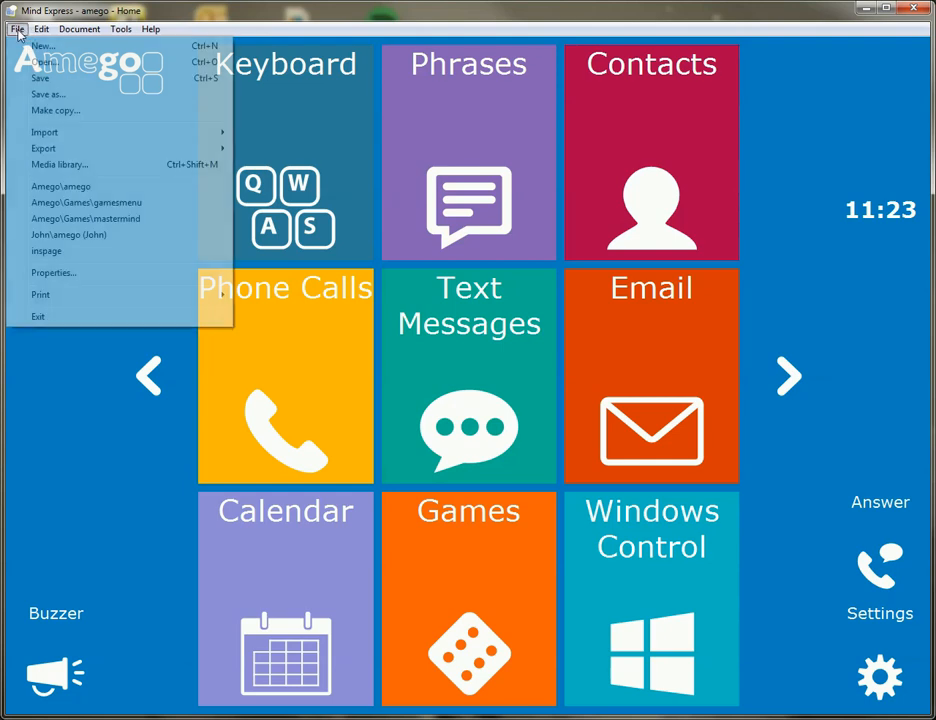
click(54, 111)
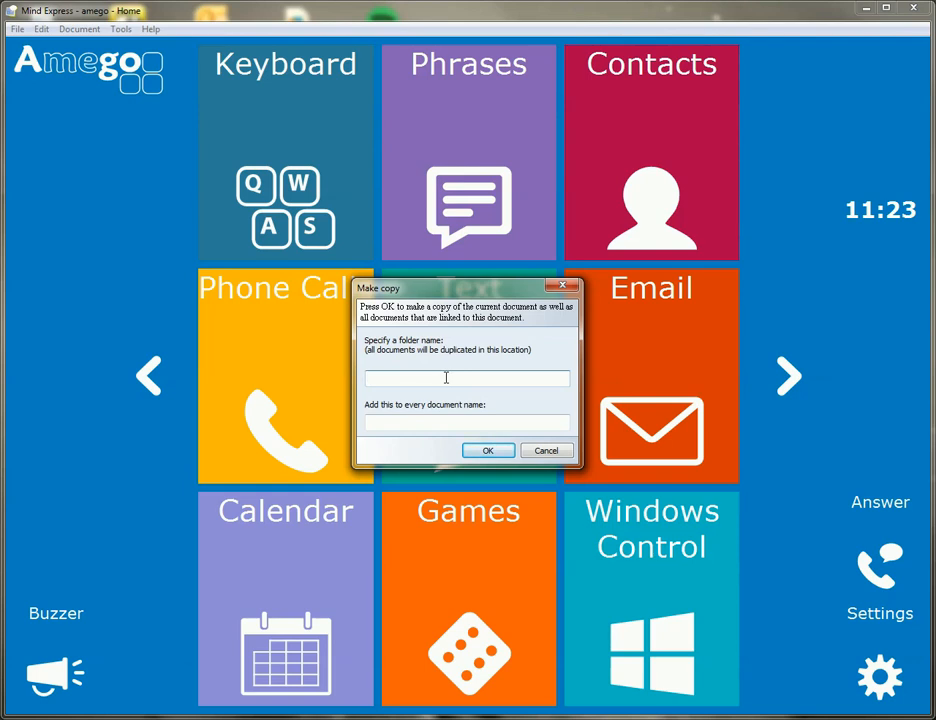
text(John)
click(415, 426)
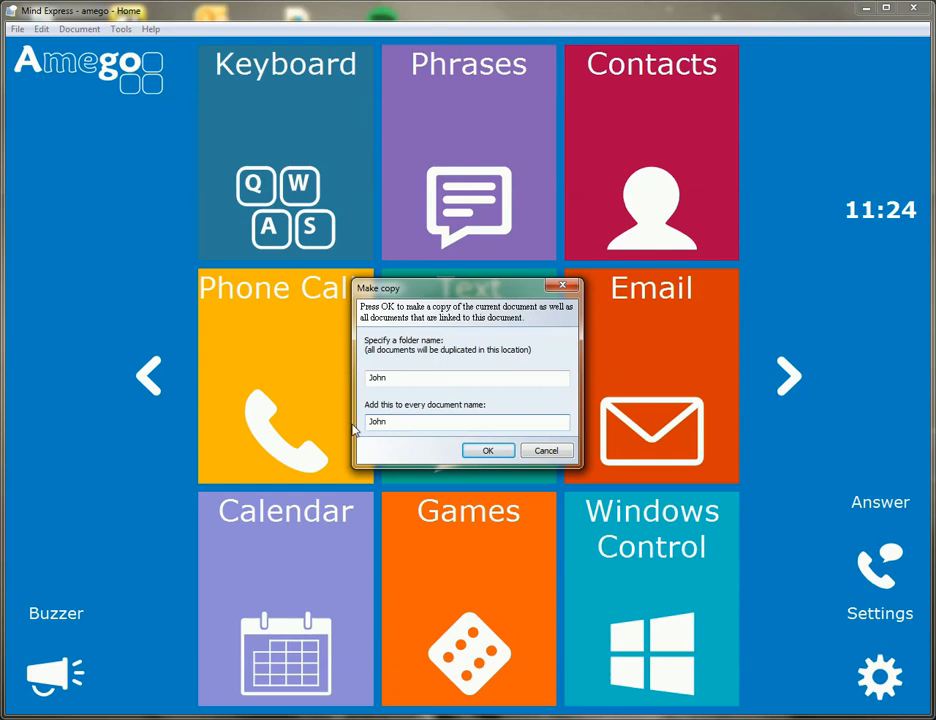
drag(393, 424, 365, 455)
click(489, 451)
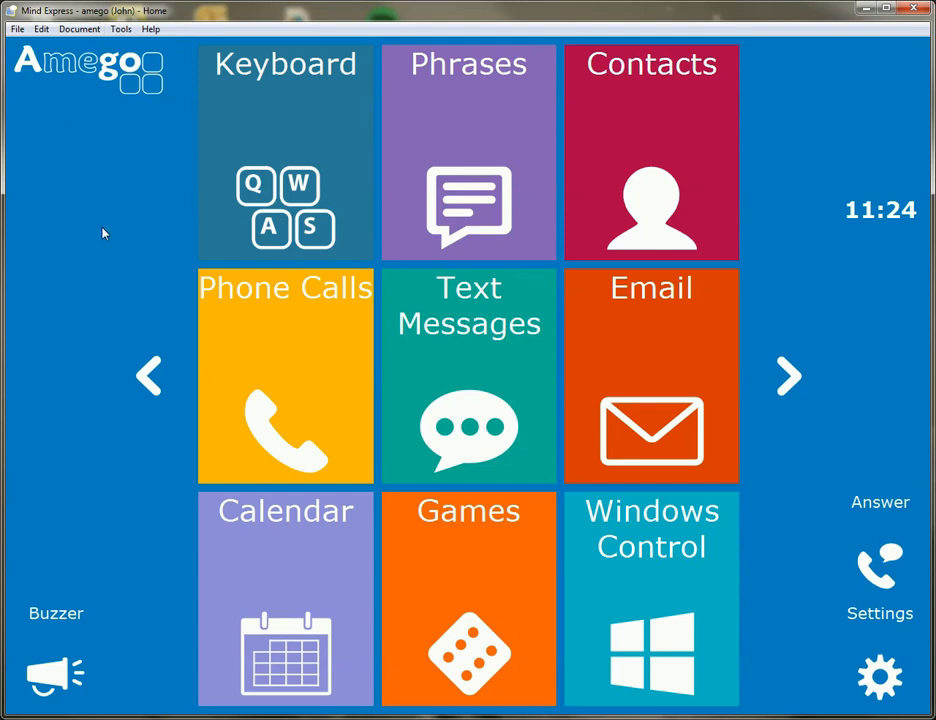
Step: Check the first user's copied folder and its Games subfolder in the media library, and close the library
click(17, 29)
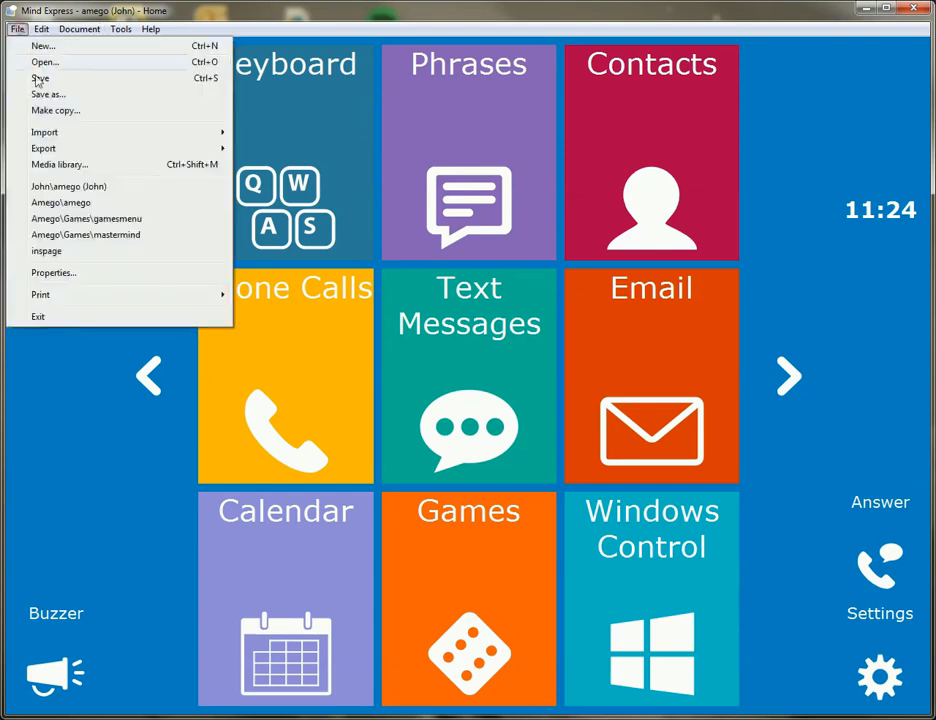
click(62, 165)
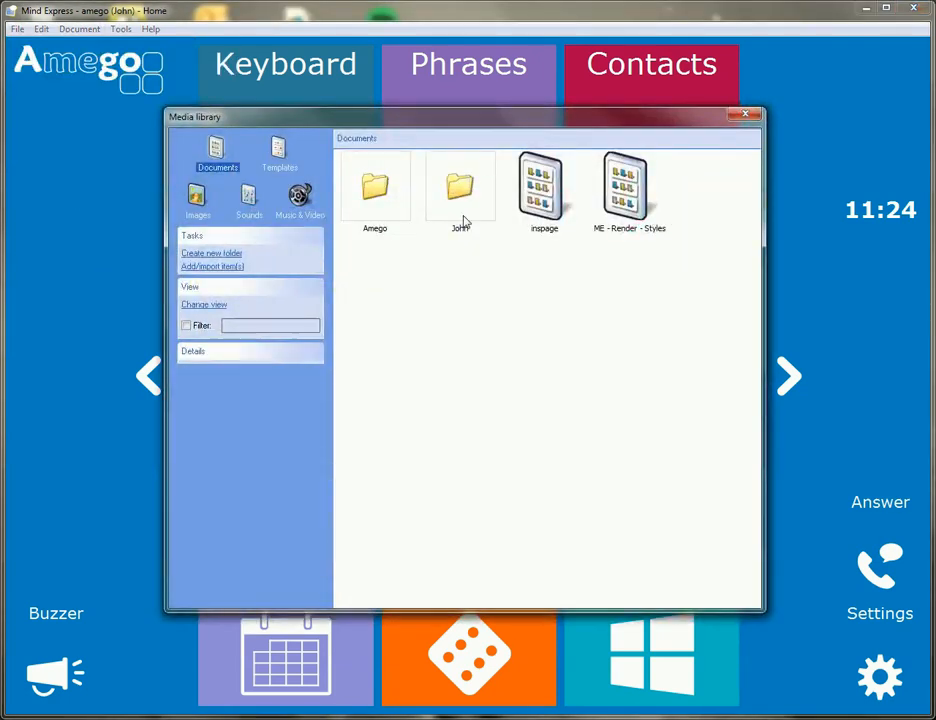
double_click(460, 194)
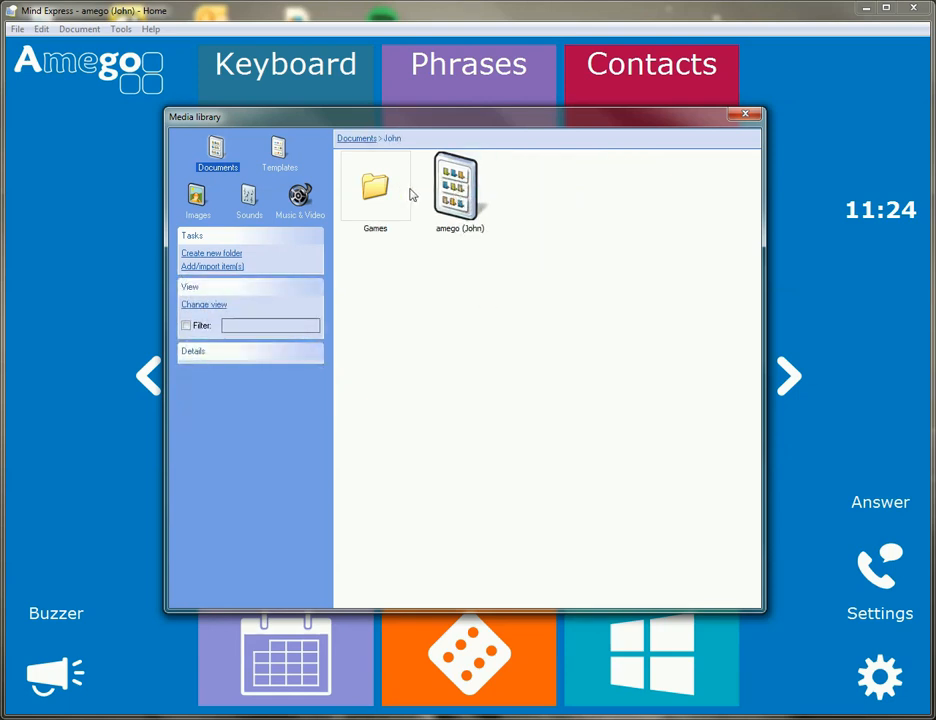
click(388, 194)
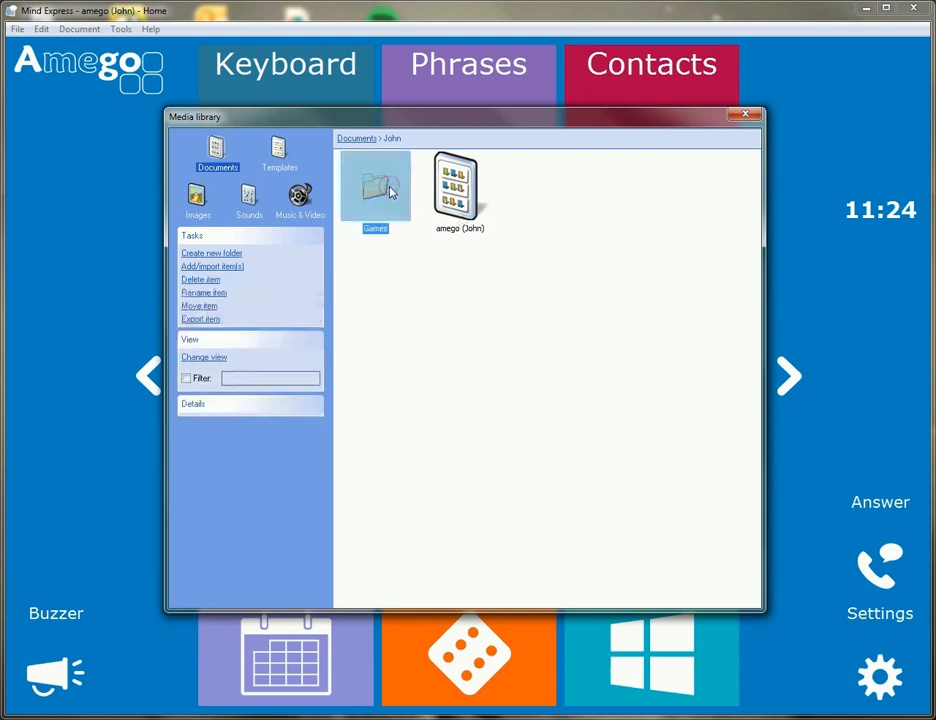
double_click(388, 194)
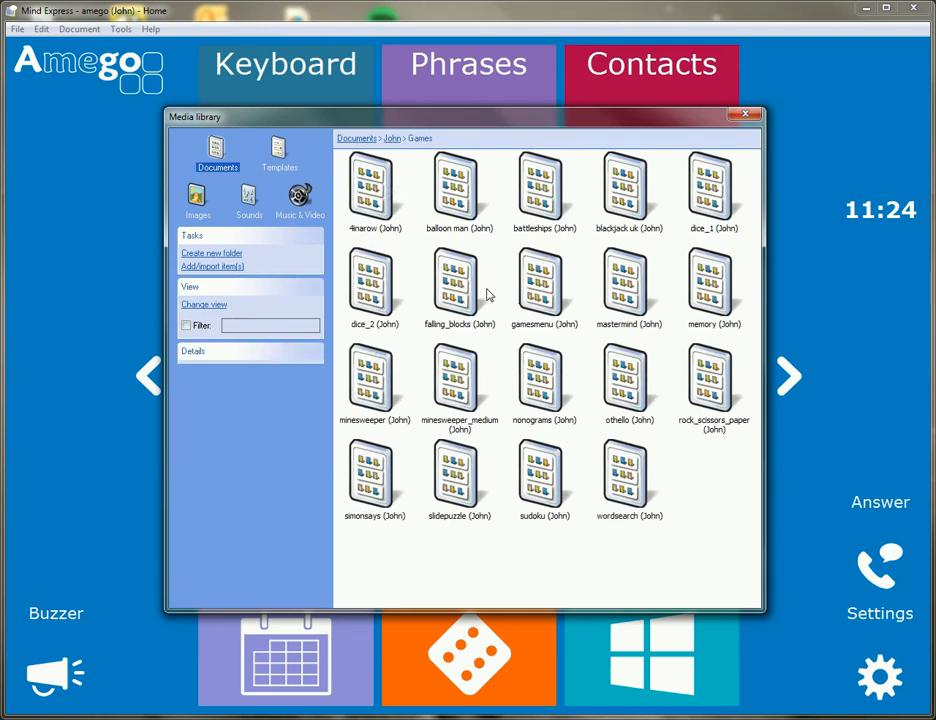
click(392, 234)
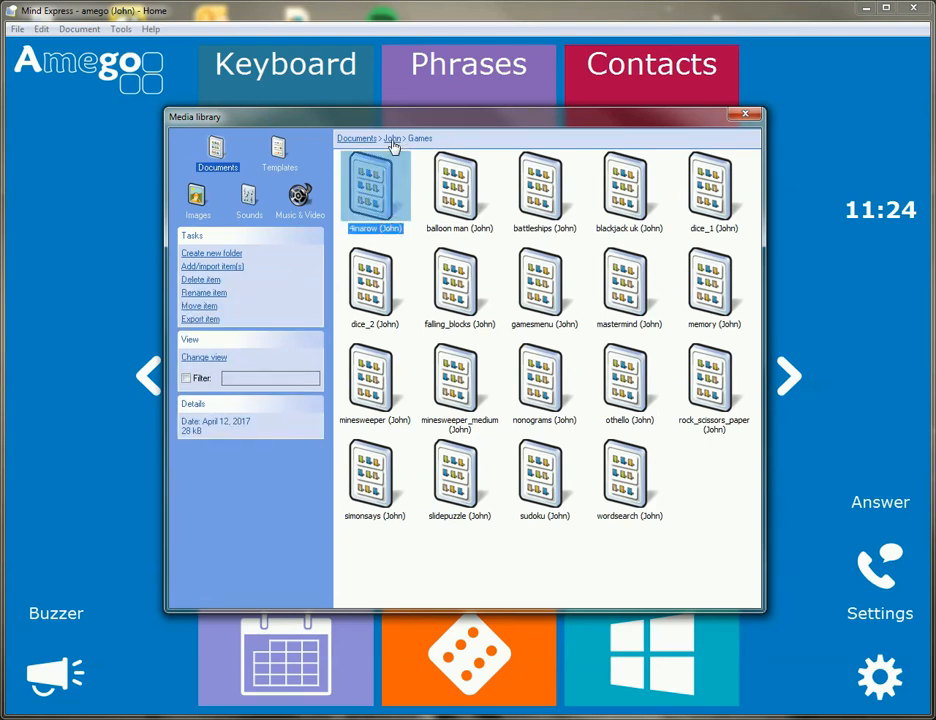
click(392, 140)
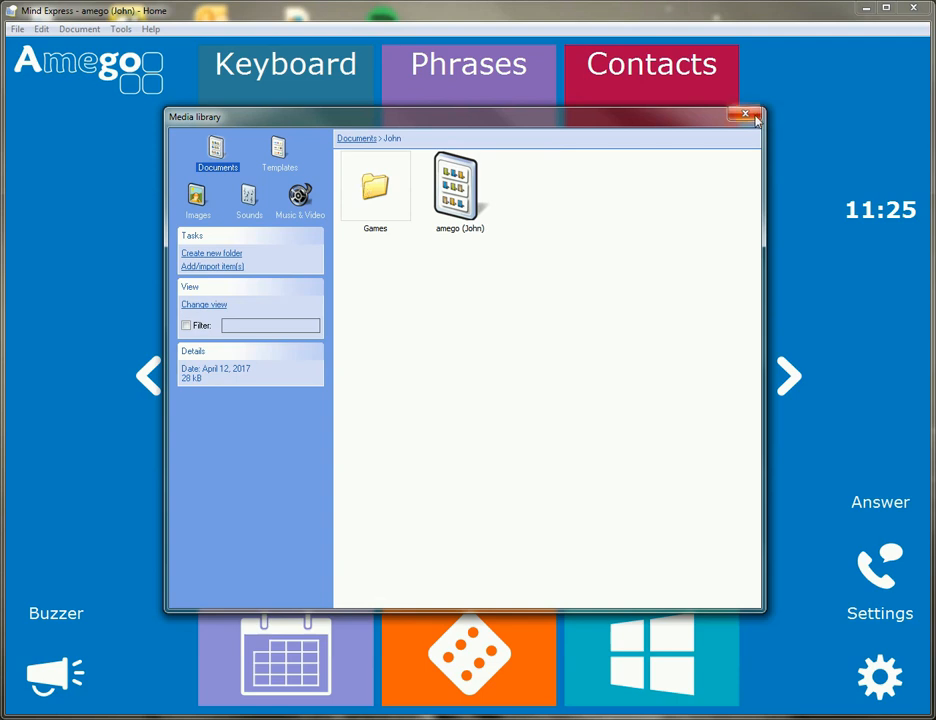
click(745, 114)
Step: Make another linked-document copy in a subfolder of Users named after the second user, adding that first name to every document name
click(17, 29)
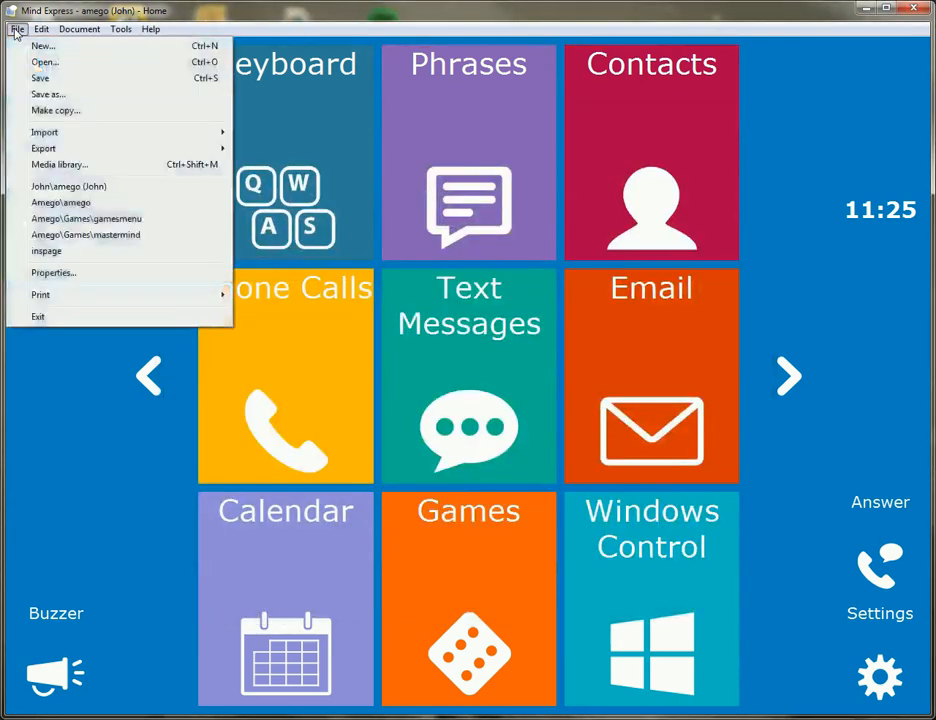
click(64, 112)
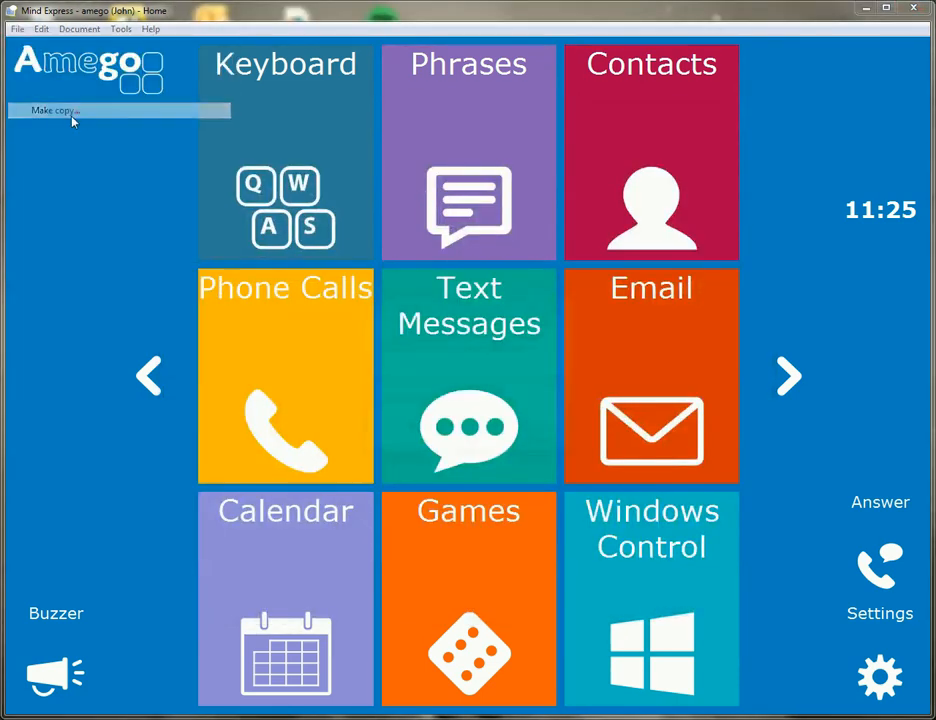
click(410, 379)
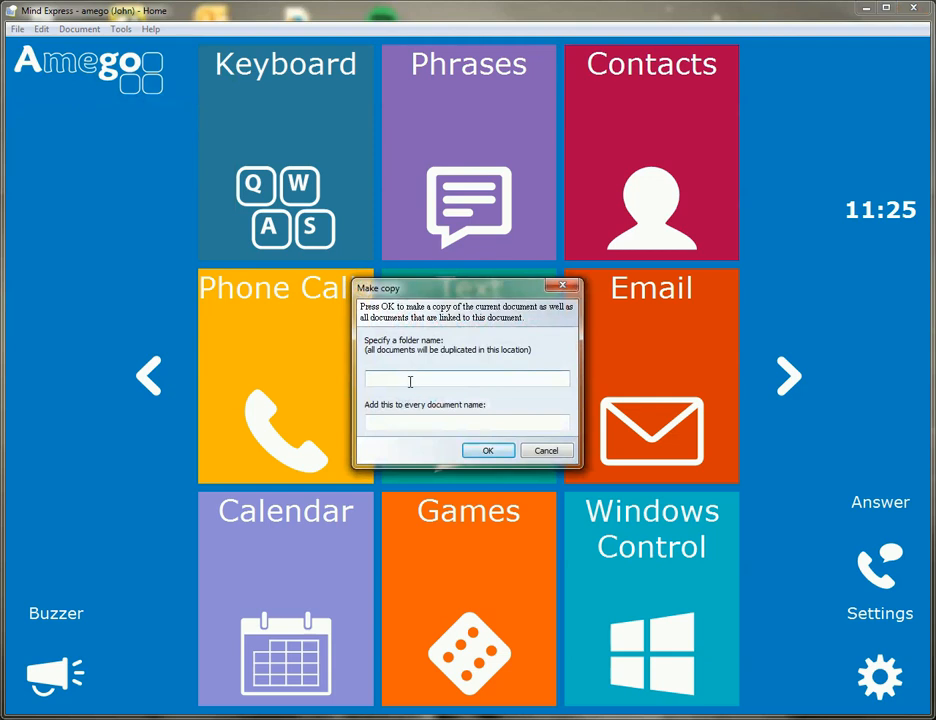
text(Users\)
text(Brian)
drag(389, 421, 367, 421)
key(BackSpace)
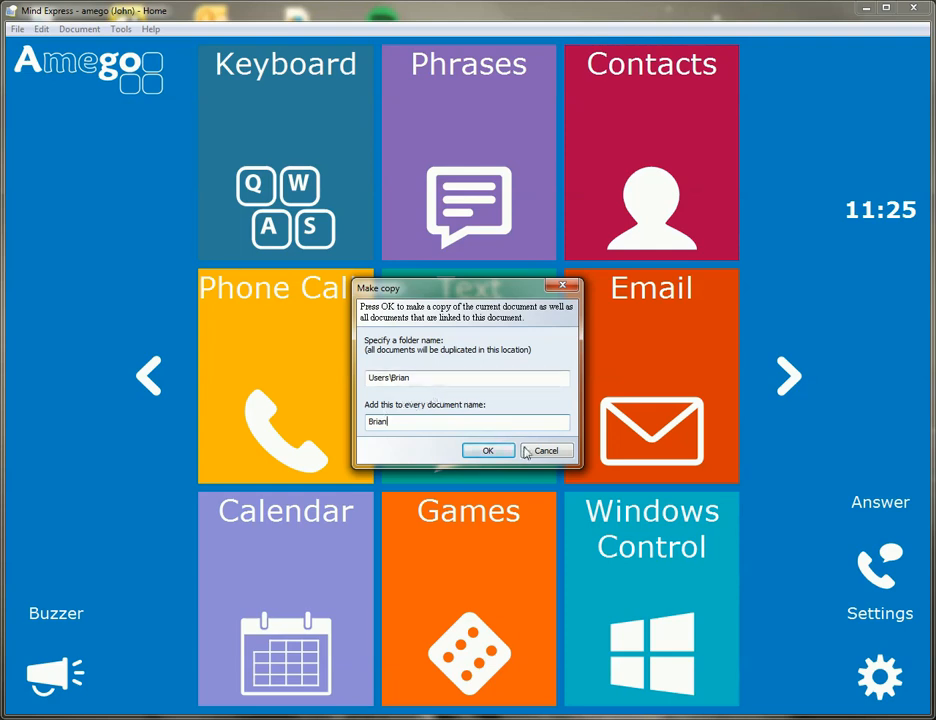
click(490, 451)
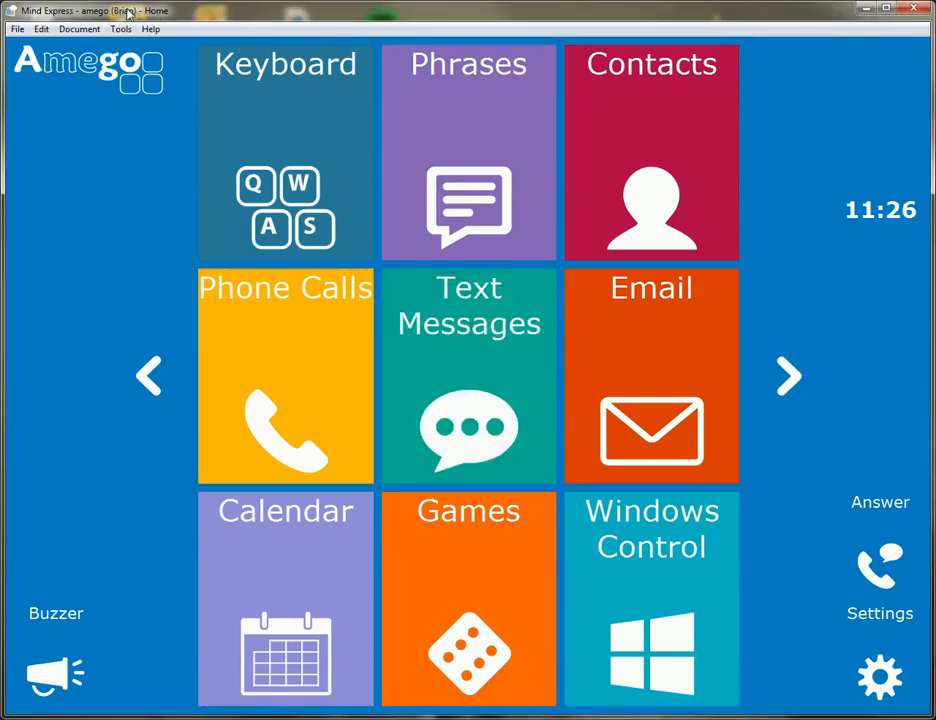
Step: Check the second user's folder inside Users and its Games subfolder in the media library, and close the library
click(17, 29)
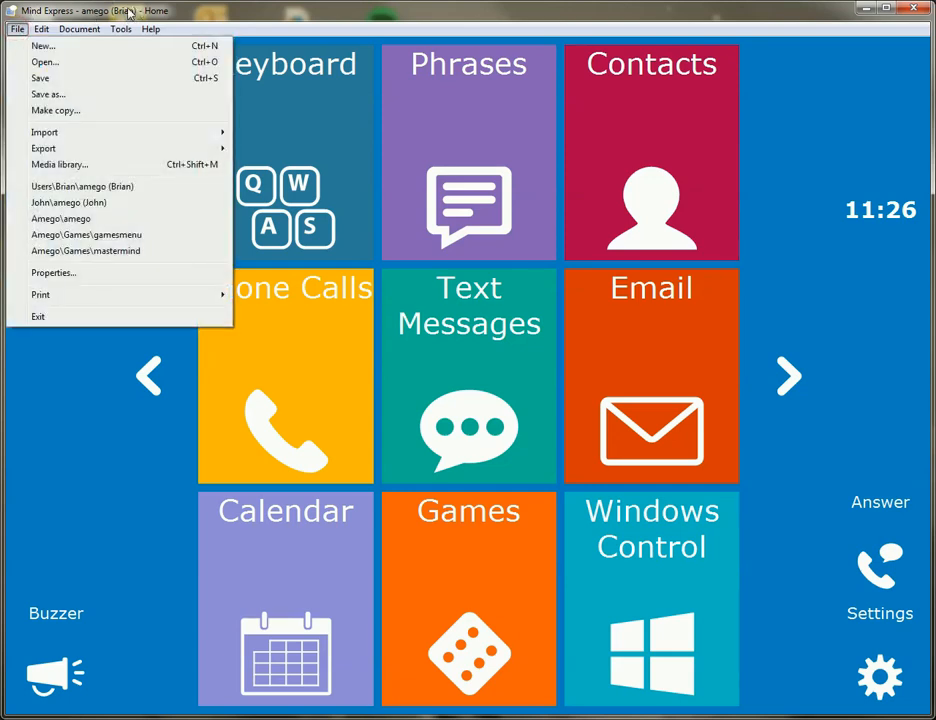
click(59, 164)
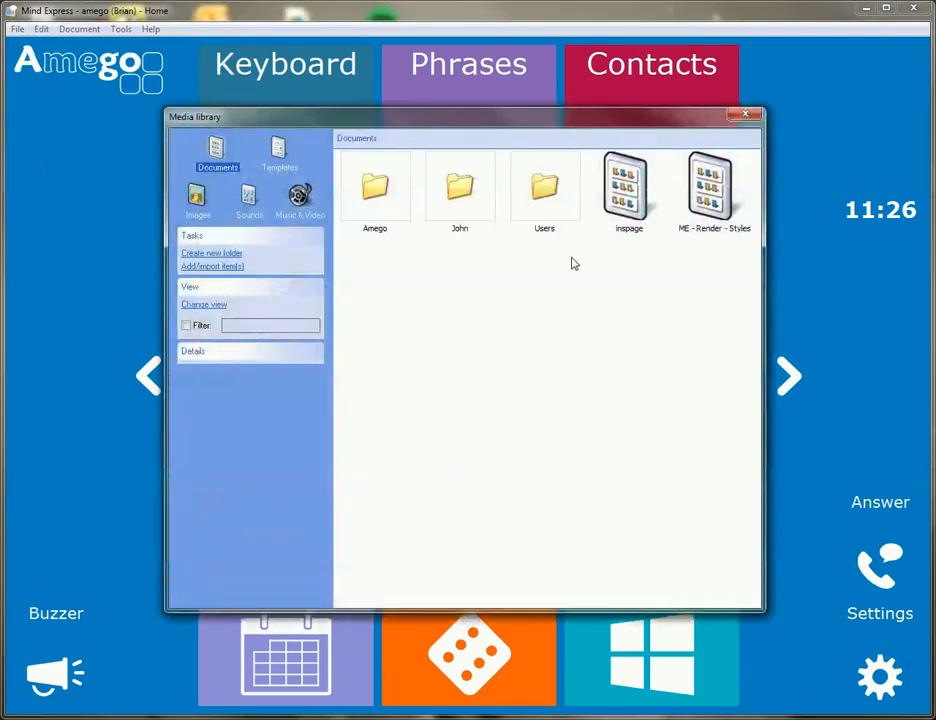
click(548, 192)
double_click(548, 192)
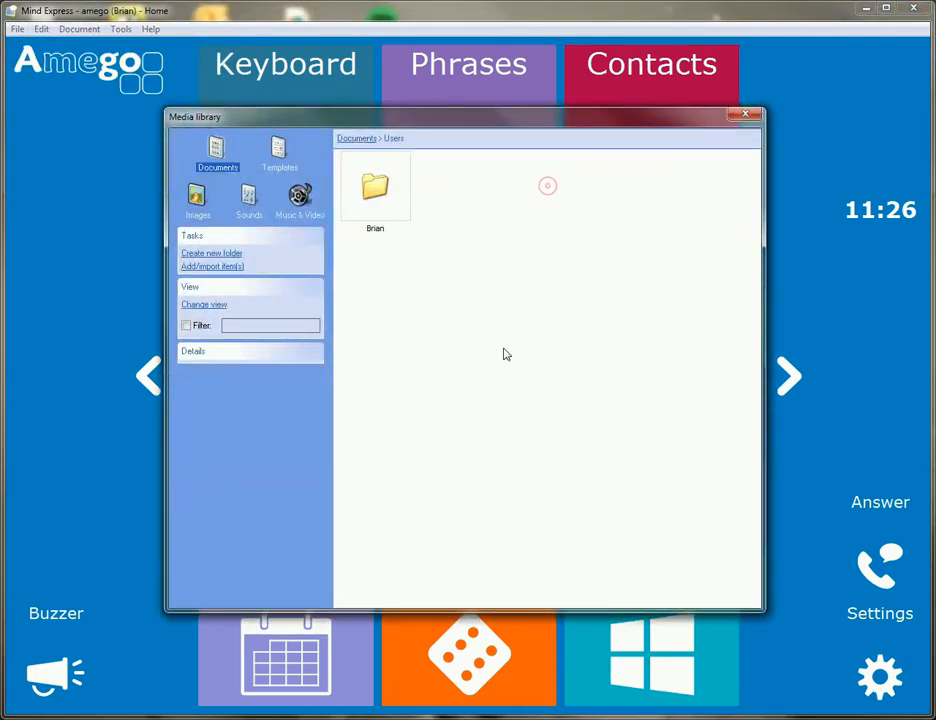
double_click(391, 188)
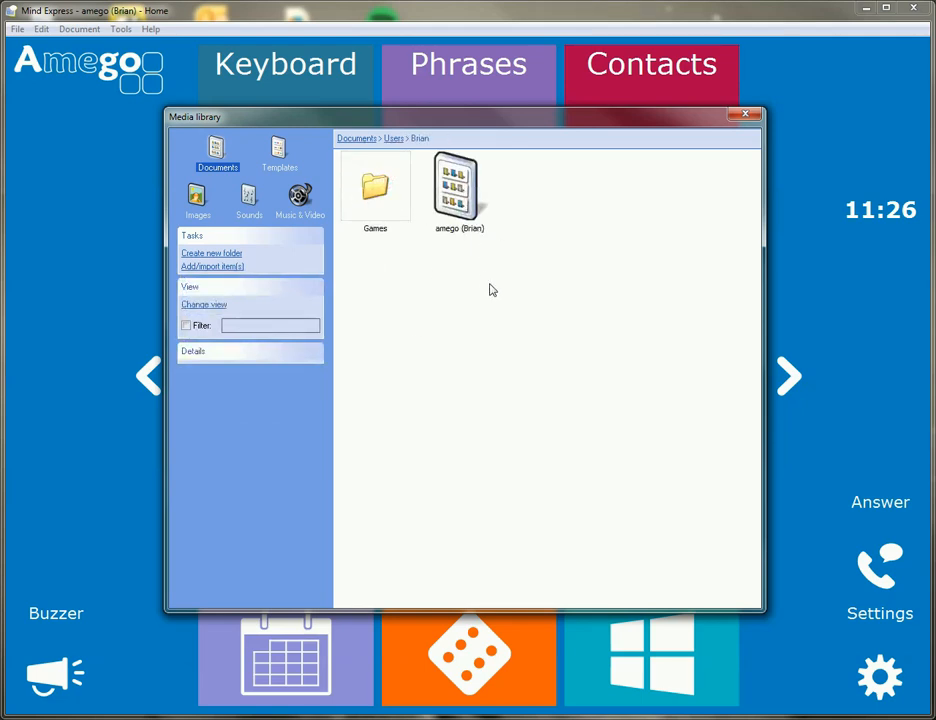
double_click(392, 198)
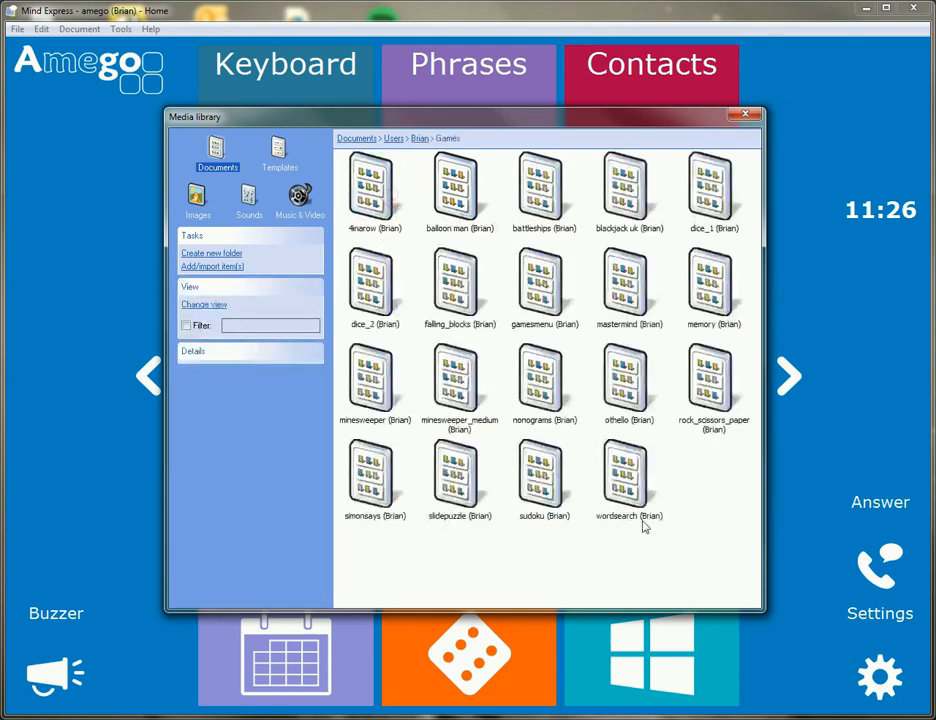
click(395, 138)
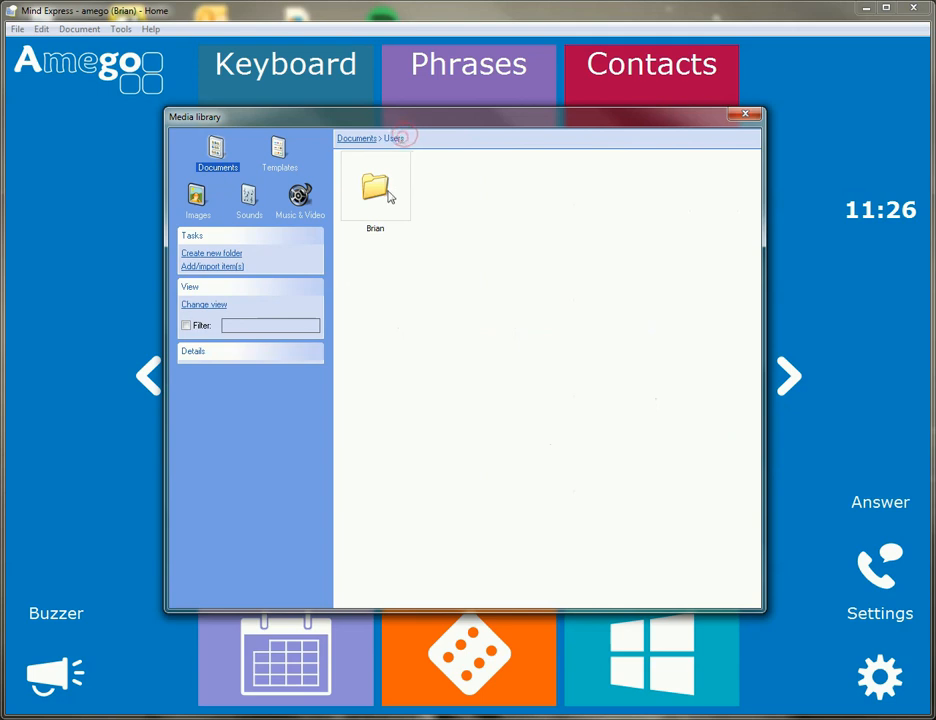
click(748, 113)
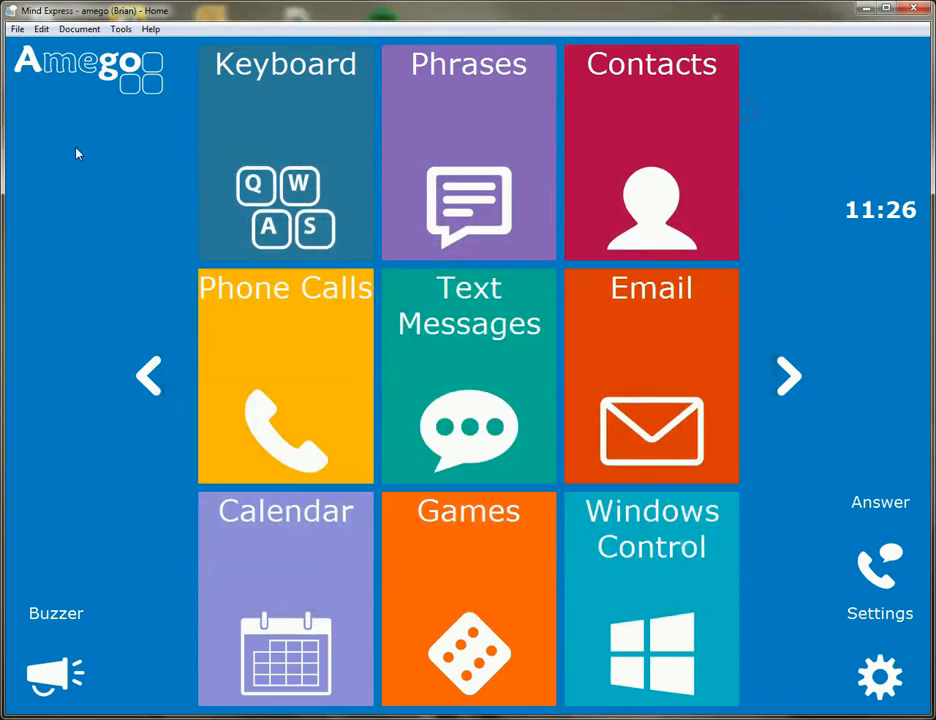